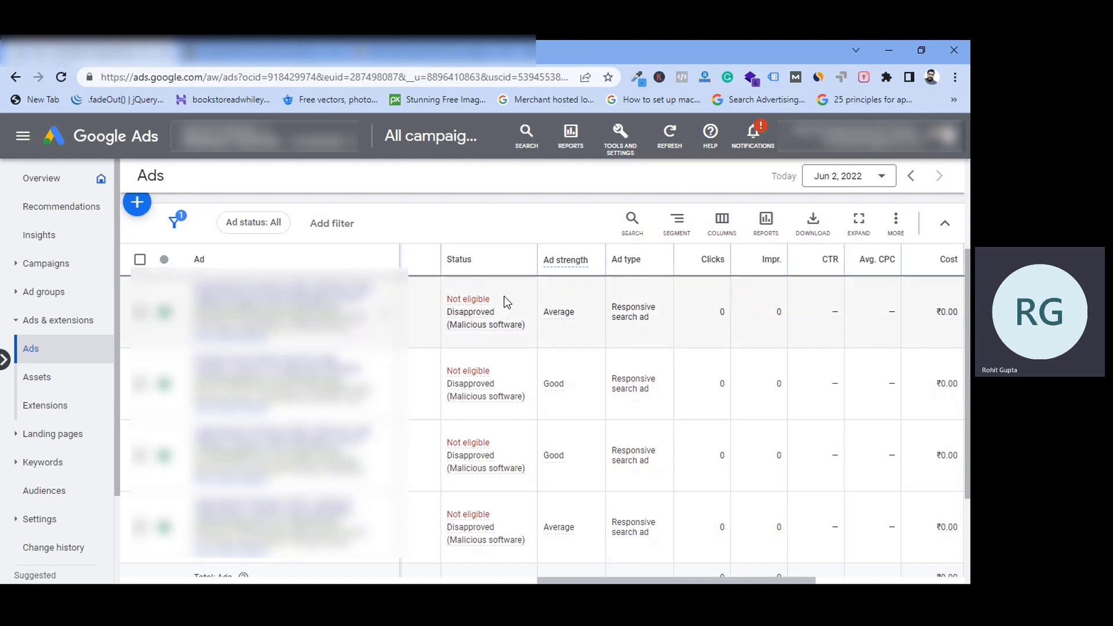
- Bring up the Disapproved ad's Not eligible card citing the Malicious software policy
mouse_move(496, 389)
scroll(495, 390, "down", 1)
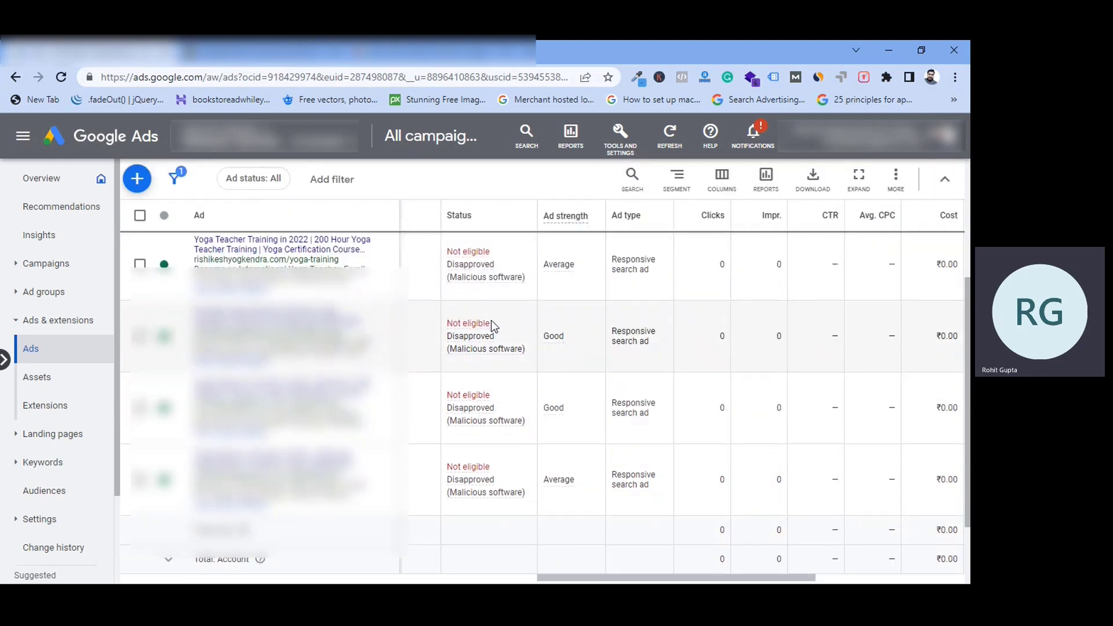
mouse_move(487, 481)
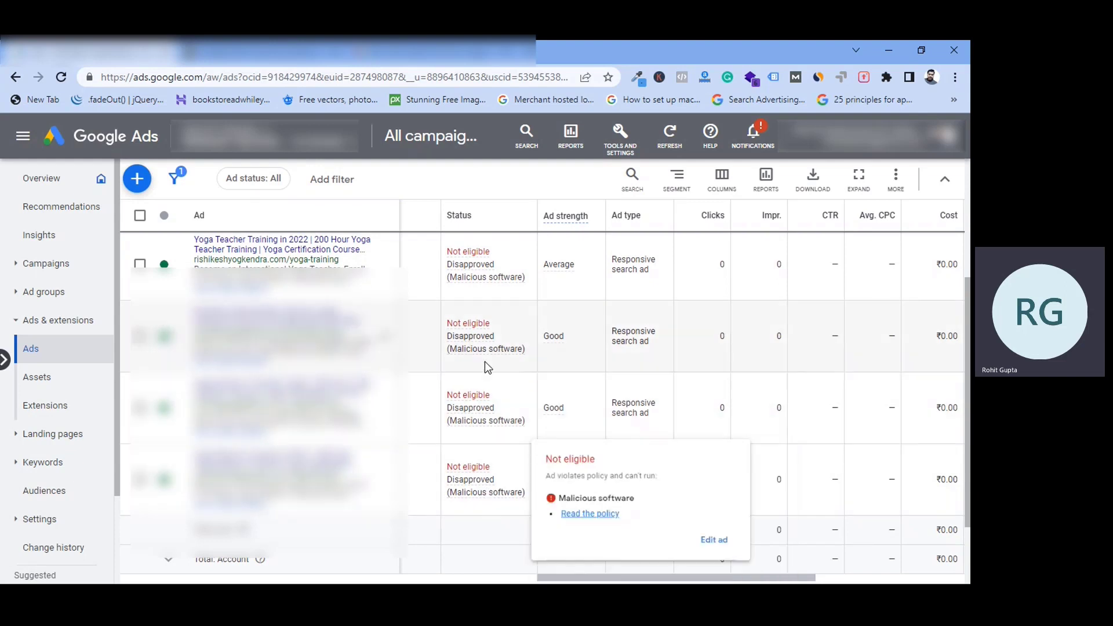
scroll(485, 361, "up", 1)
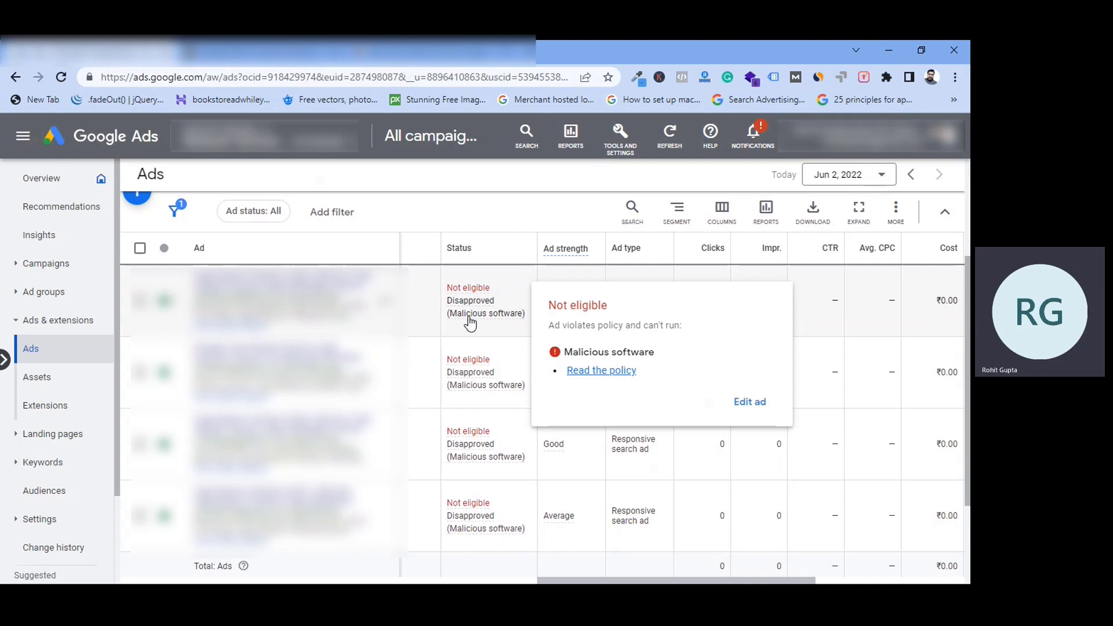
- Open the Malicious or unwanted software policy article in Quick help and scroll to Need help
left_click(619, 375)
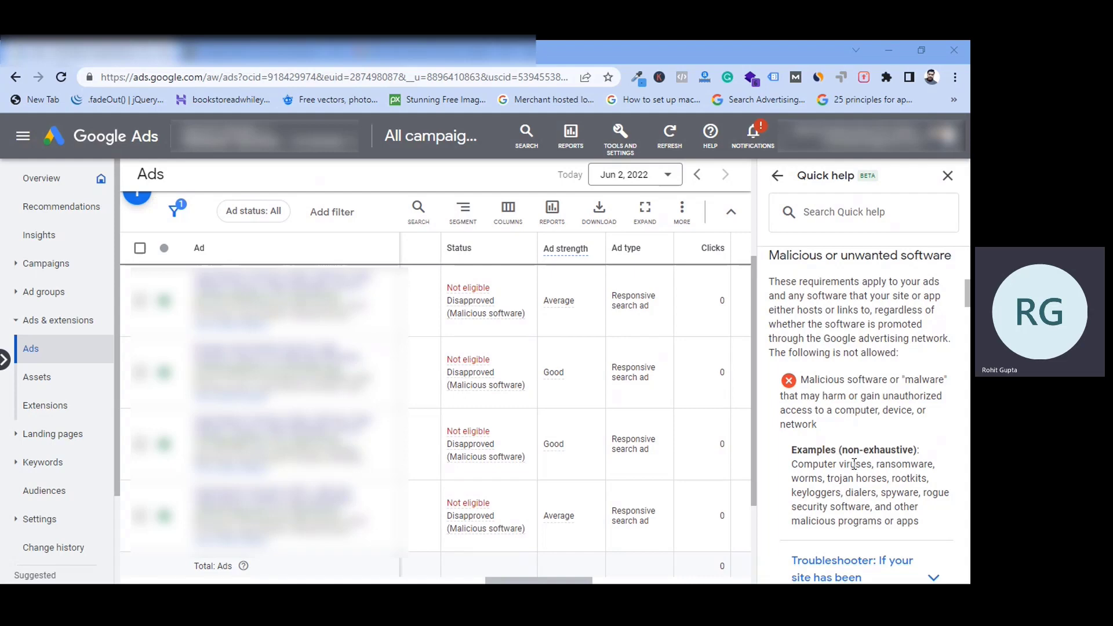
scroll(854, 464, "down", 15)
scroll(854, 463, "down", 10)
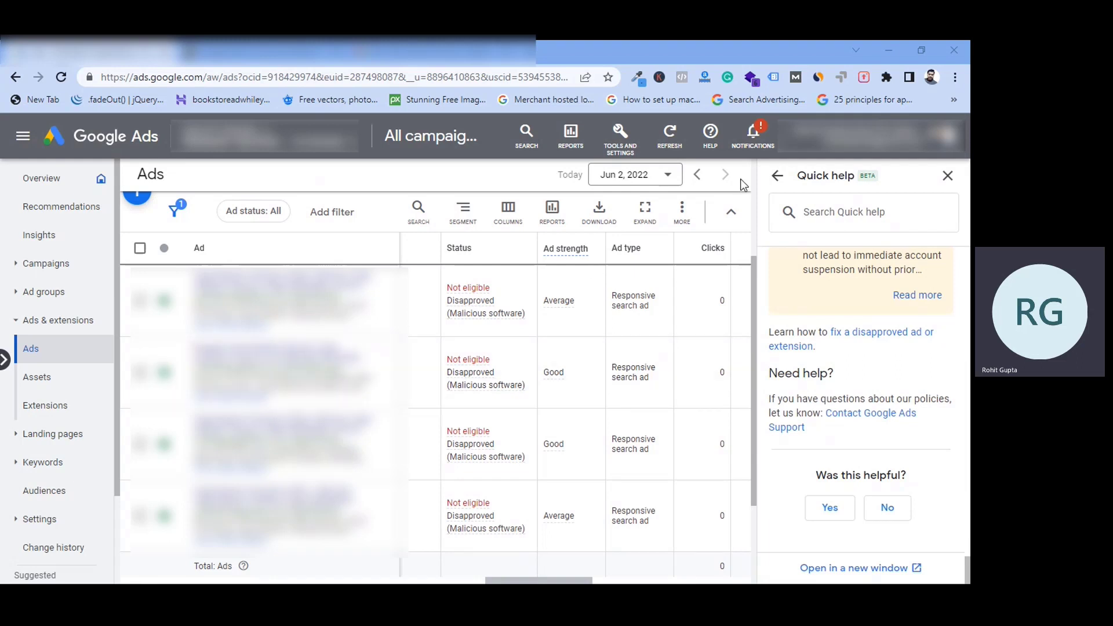
- Open Contact us, enter 'malicious software' and pick Malware policy disapproval as the issue
left_click(710, 147)
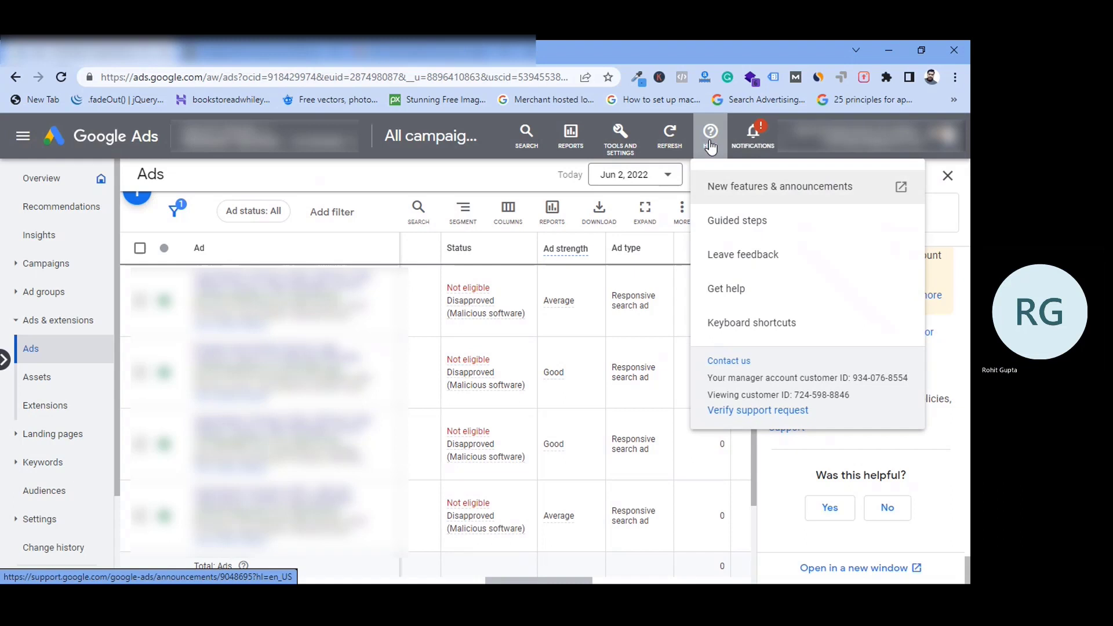
left_click(729, 363)
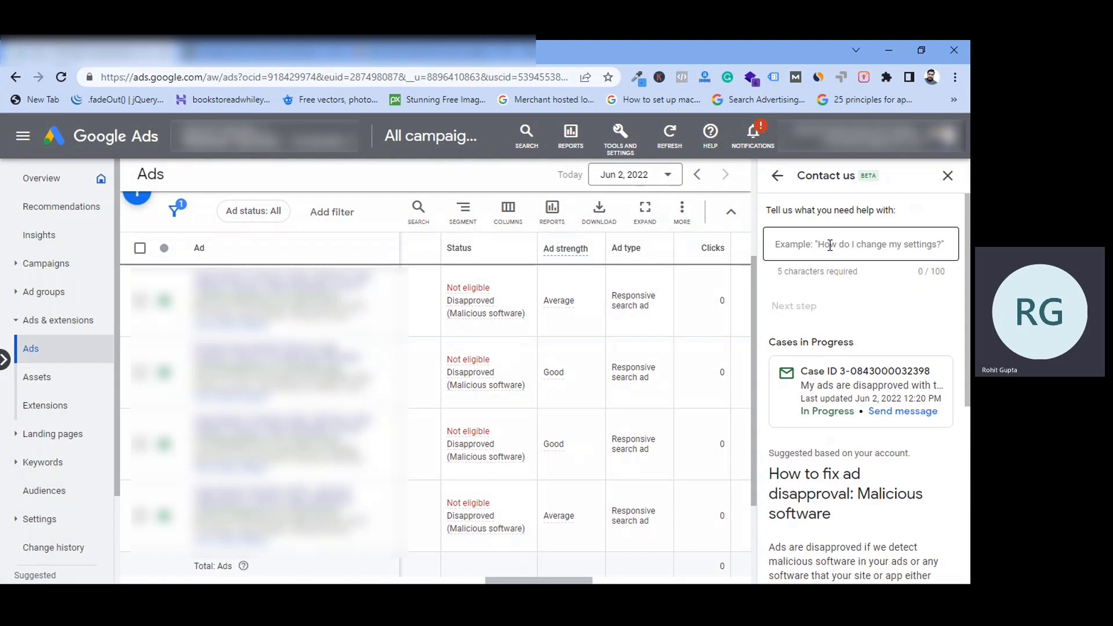
left_click(829, 246)
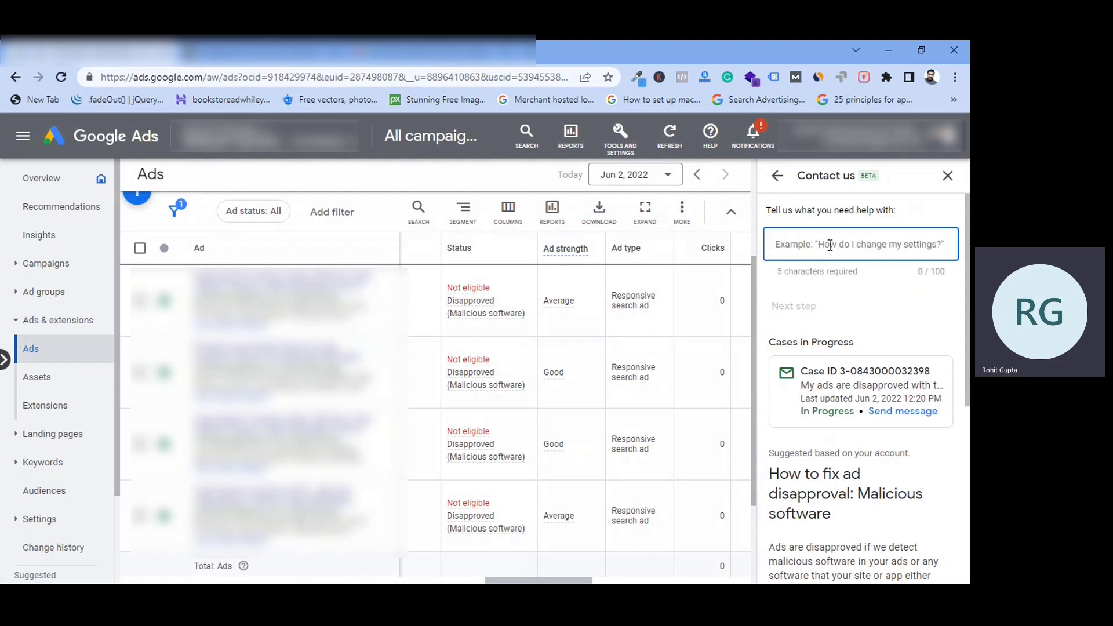
type("malicious ")
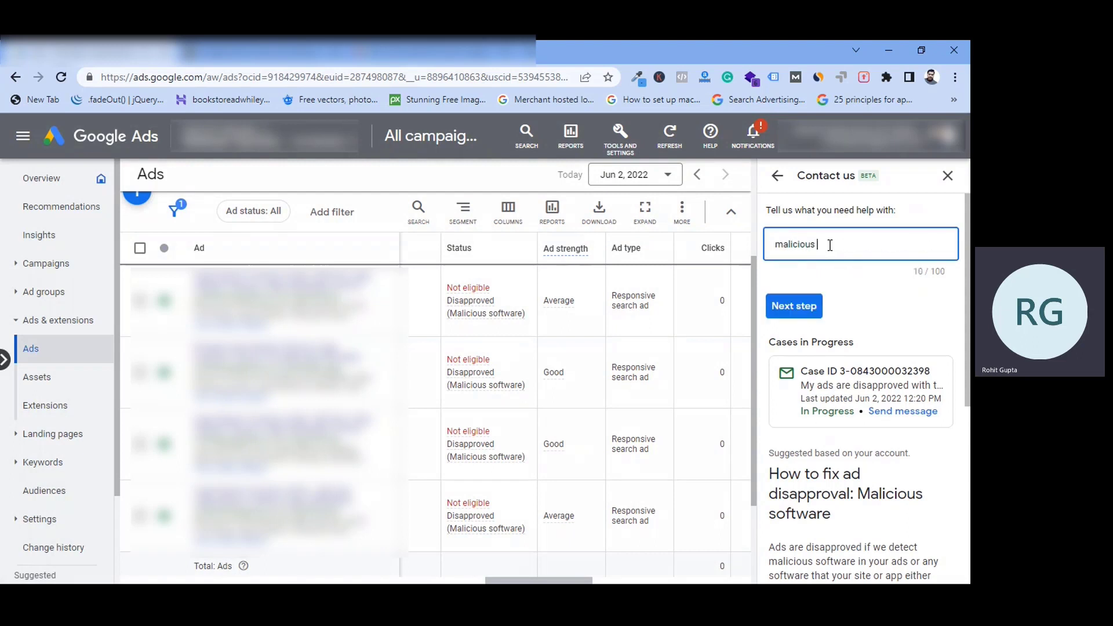
type("software")
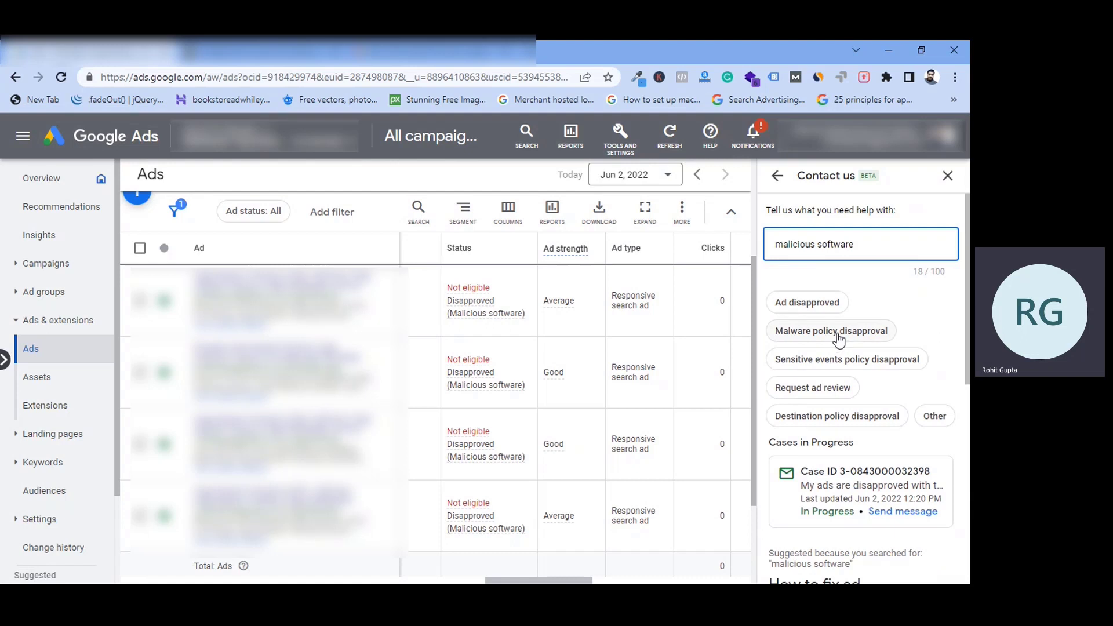
left_click(838, 339)
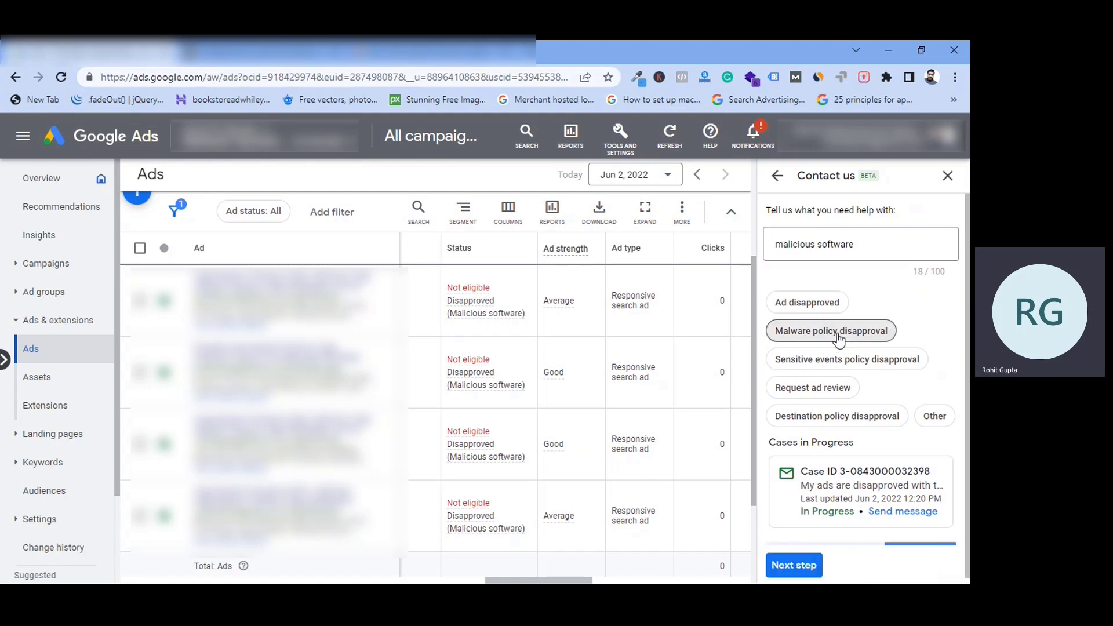
scroll(863, 404, "down", 3)
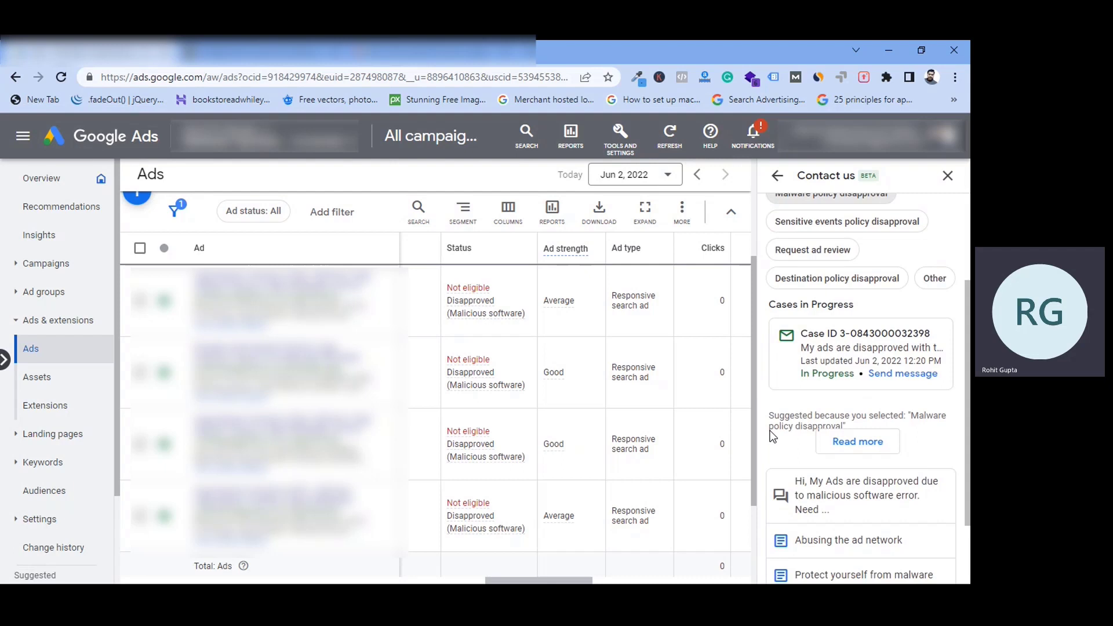
scroll(866, 343, "down", 2)
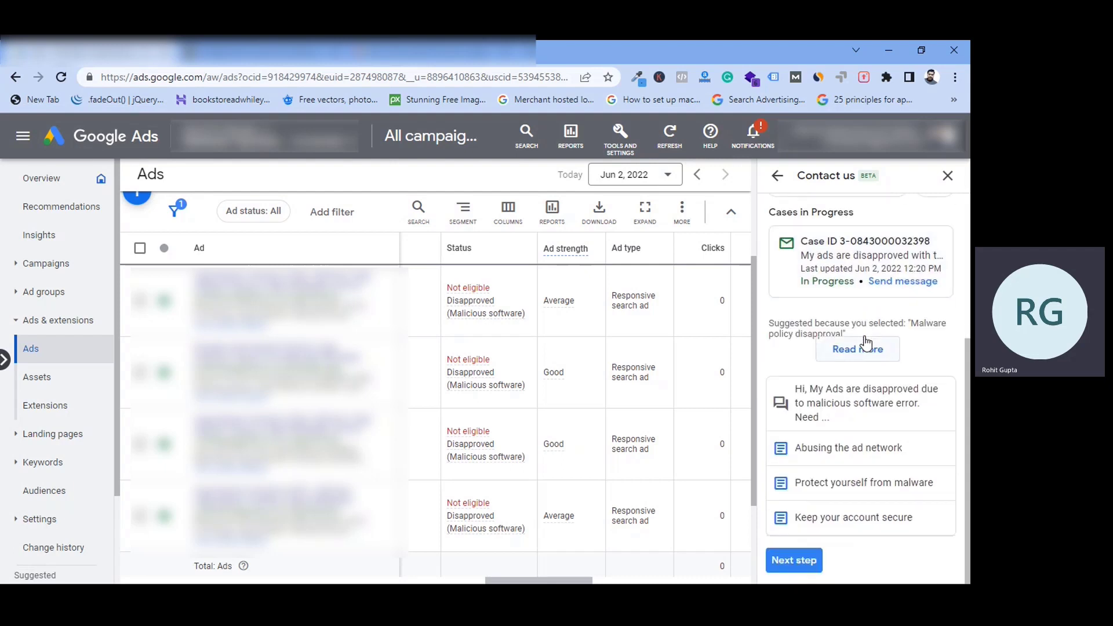
- Continue to contact options and select the currently viewed client account as the customer ID
left_click(795, 568)
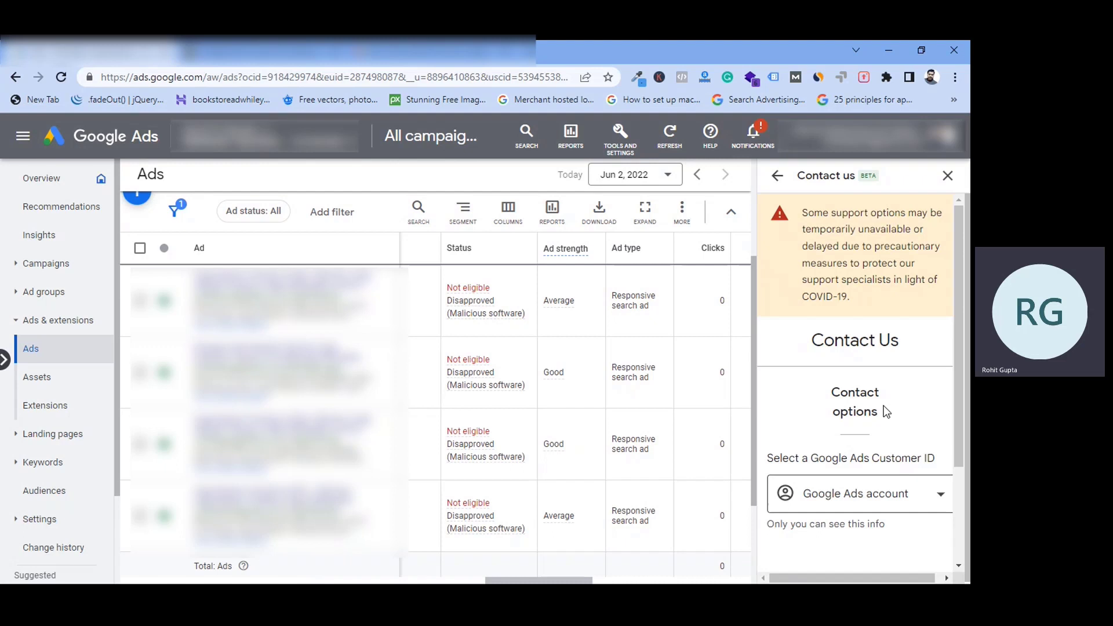
scroll(897, 427, "down", 1)
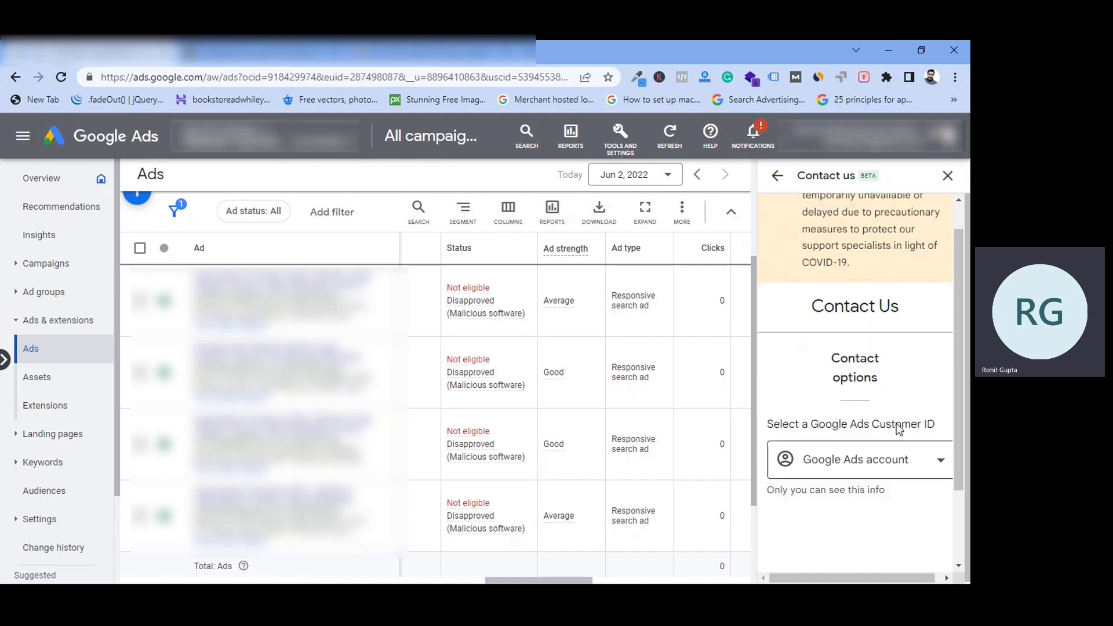
left_click(918, 464)
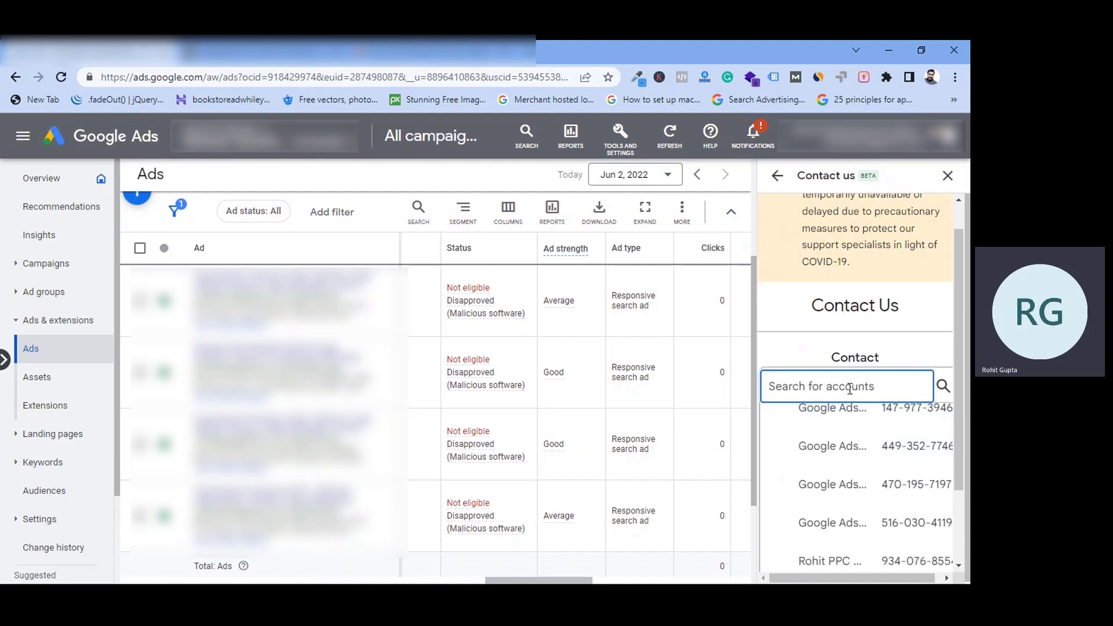
type("724")
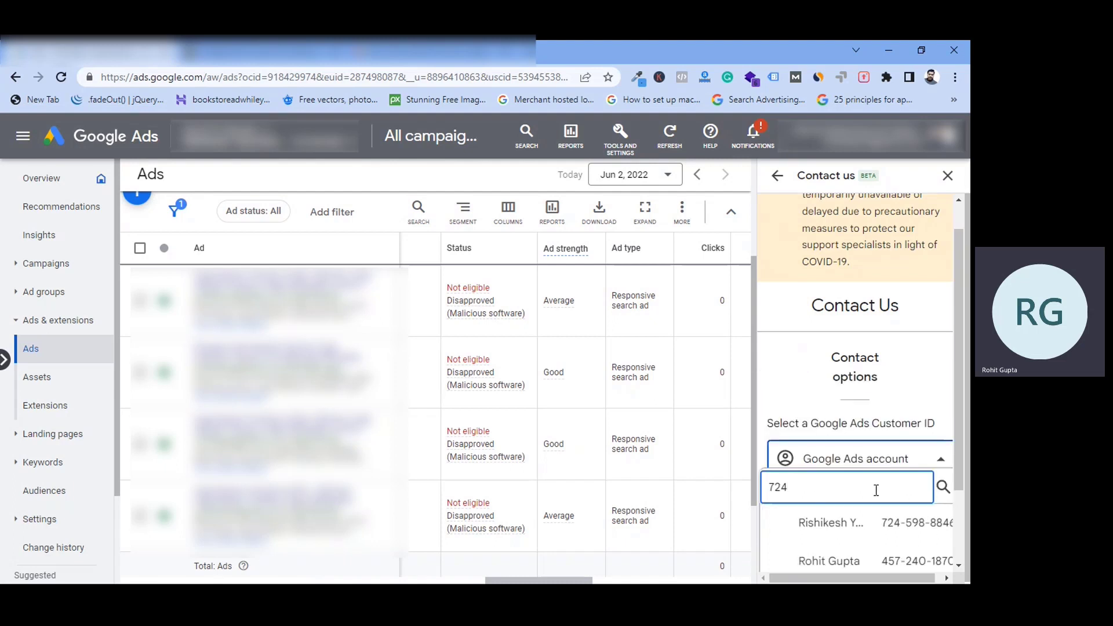
left_click(876, 529)
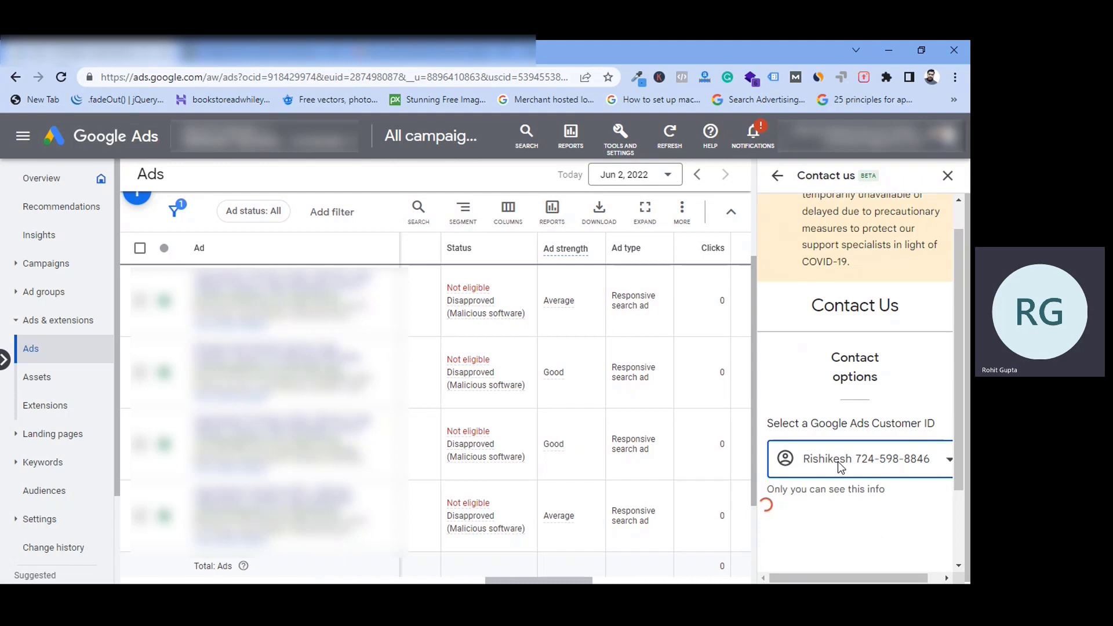
scroll(869, 487, "down", 2)
scroll(869, 484, "down", 2)
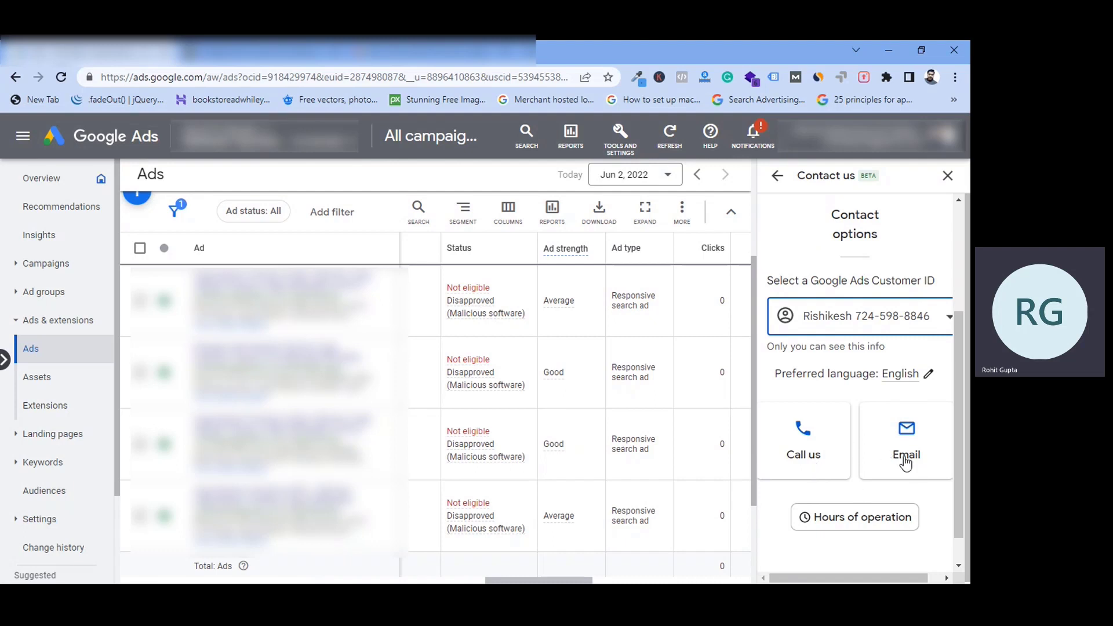
- Choose email support and move down the form to the Summary of the issue field
left_click(907, 462)
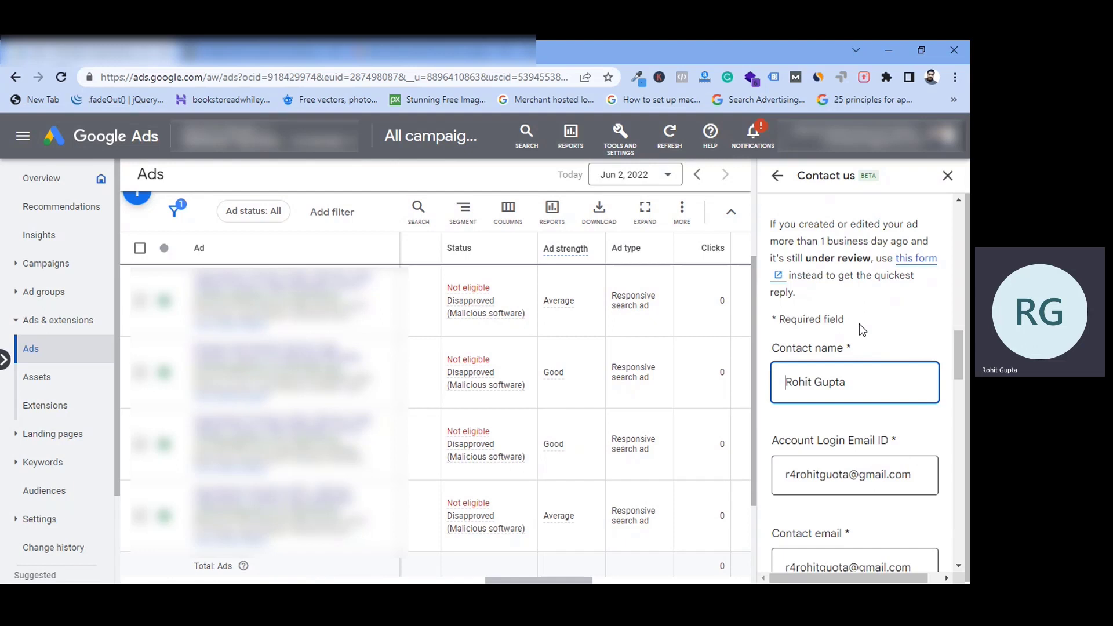
scroll(862, 346, "down", 1)
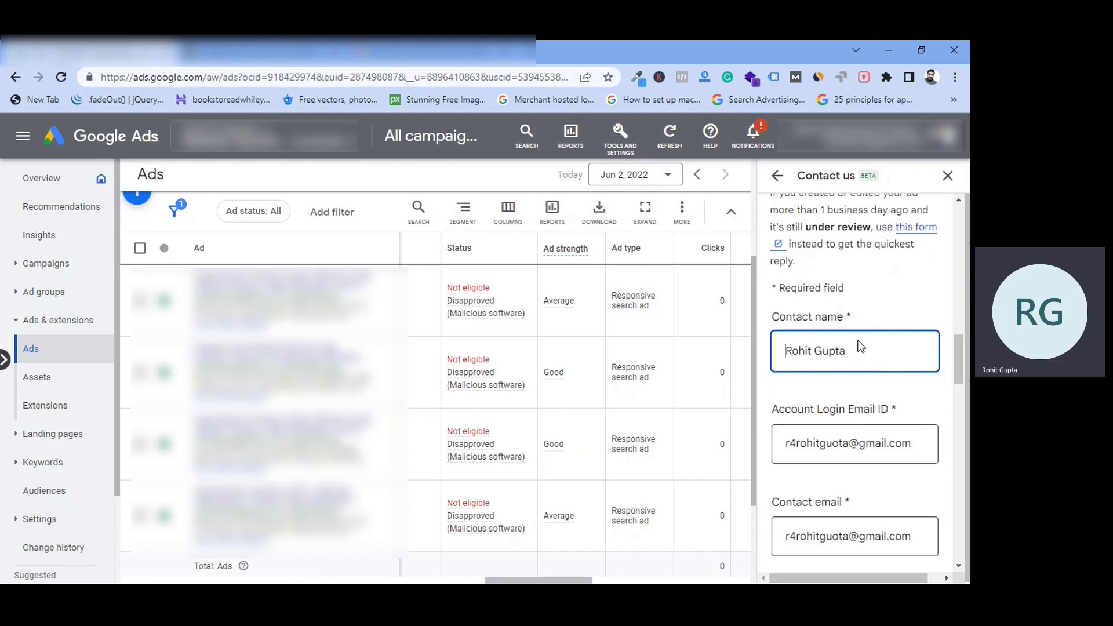
scroll(837, 377, "down", 3)
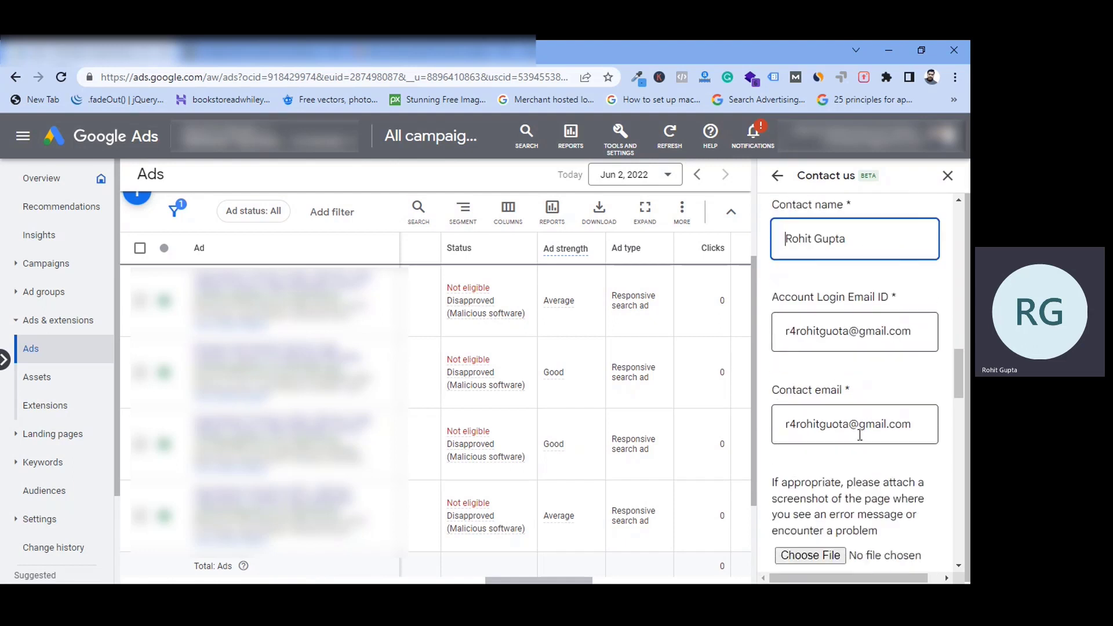
scroll(860, 435, "down", 3)
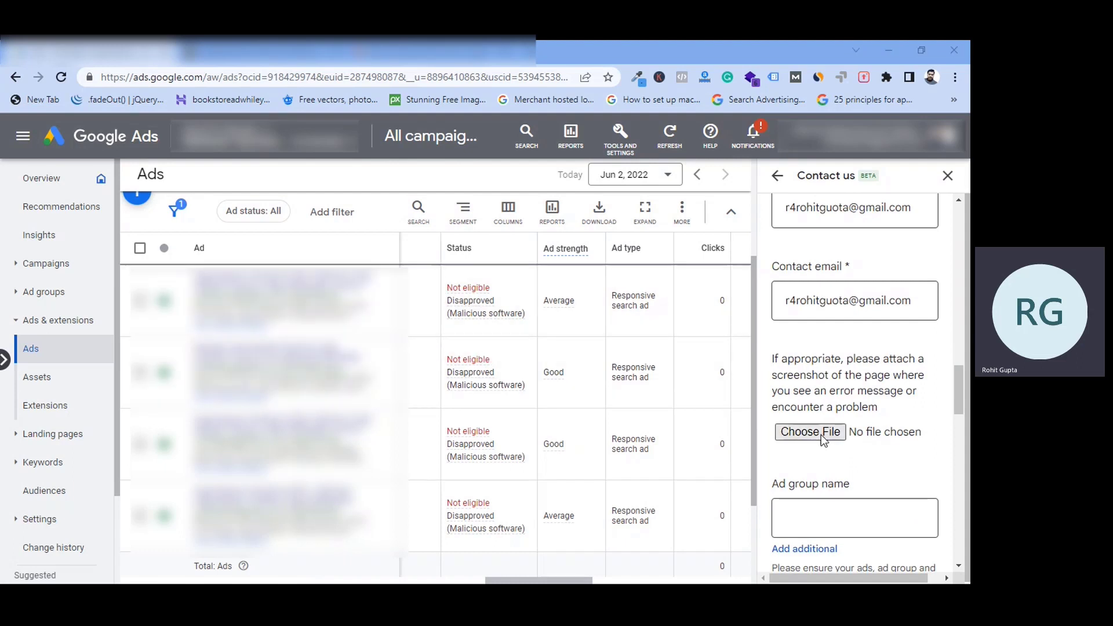
scroll(819, 441, "down", 3)
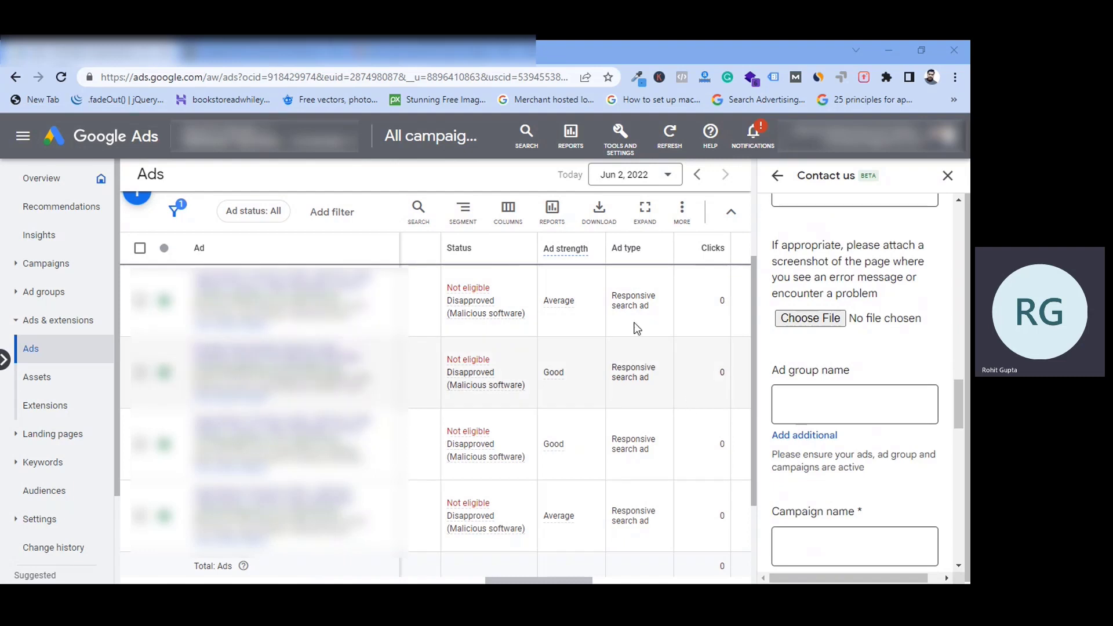
scroll(841, 423, "down", 2)
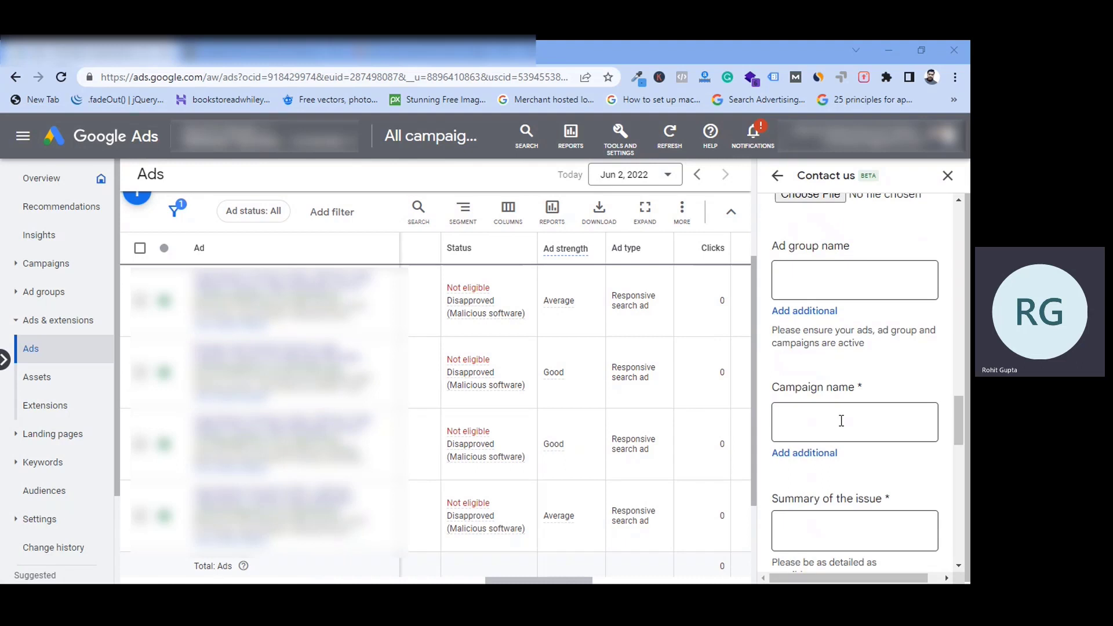
scroll(844, 497, "down", 2)
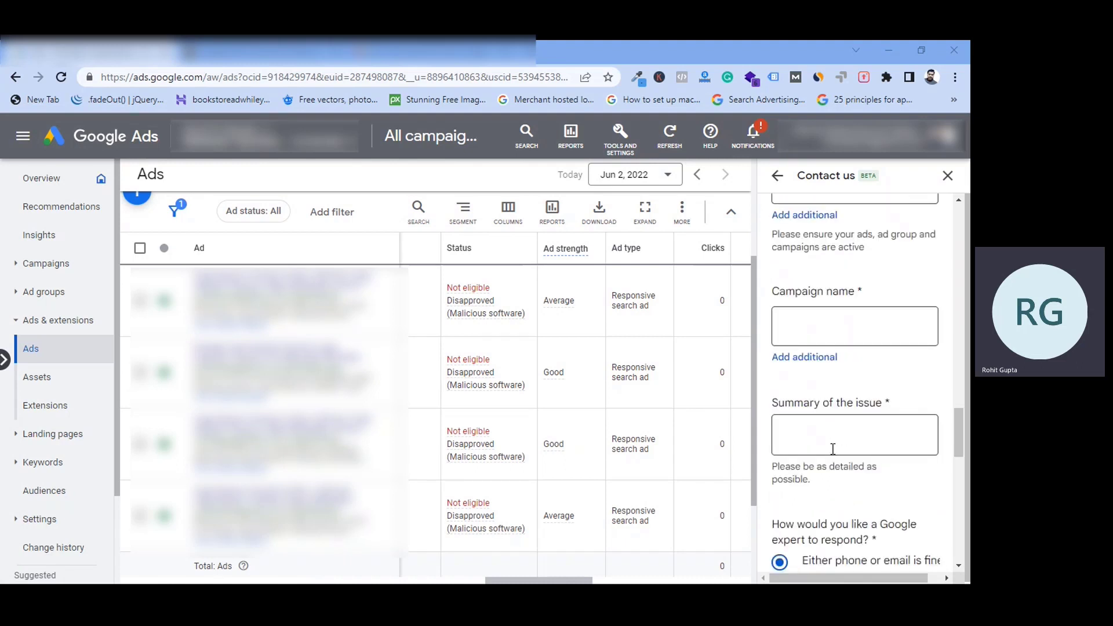
- Write a summary saying all ads are disapproved under the Malicious software policy, ending 'Please help.'
left_click(833, 449)
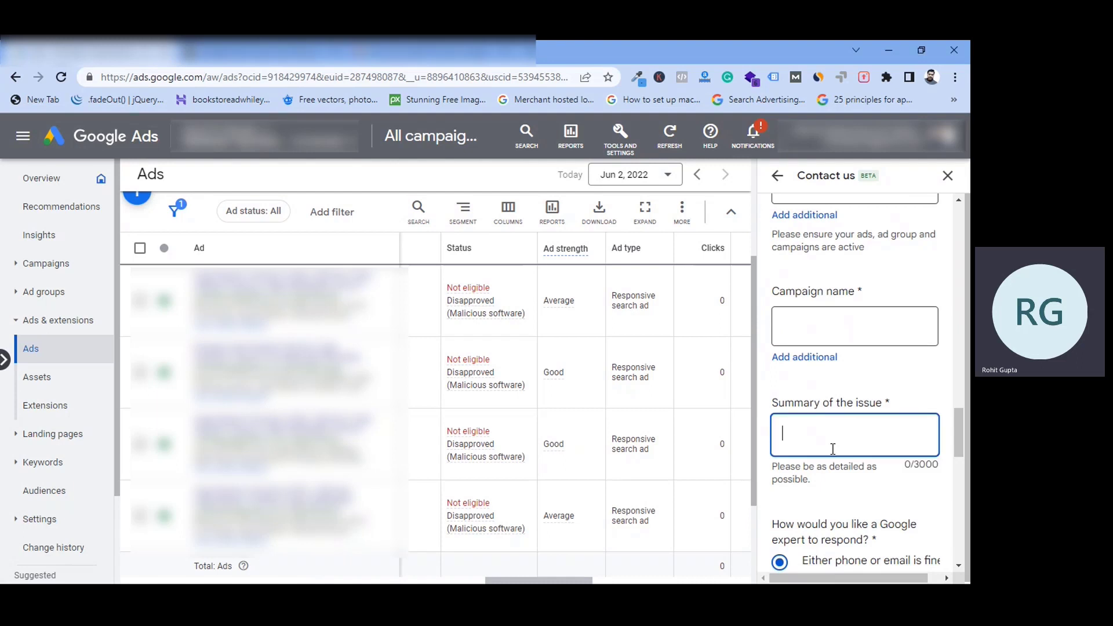
type("All my ads are disappro")
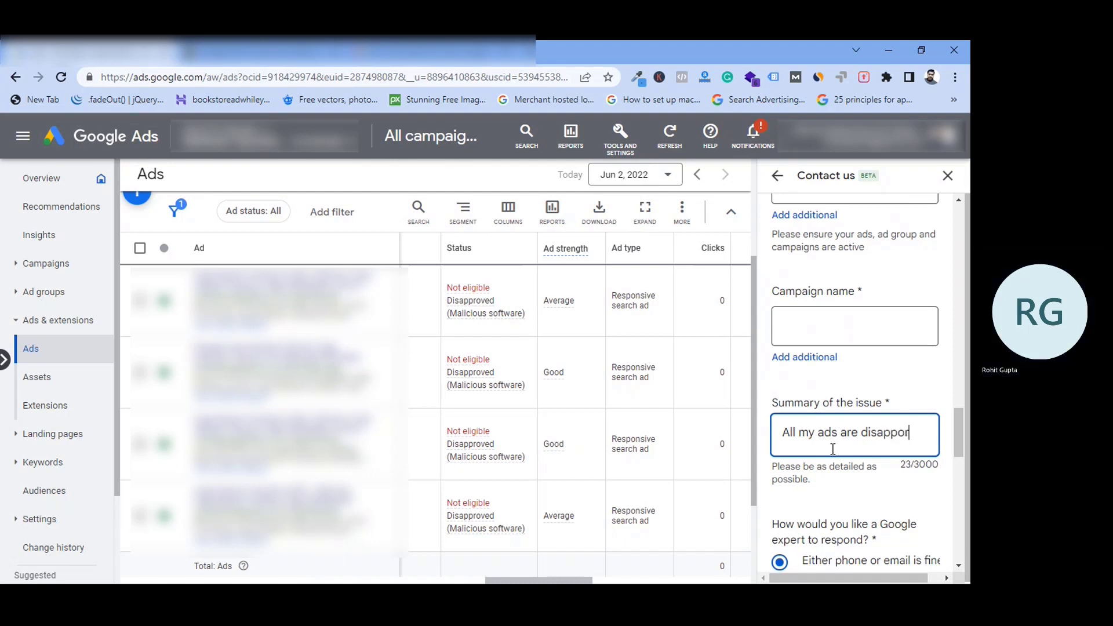
type("ved ")
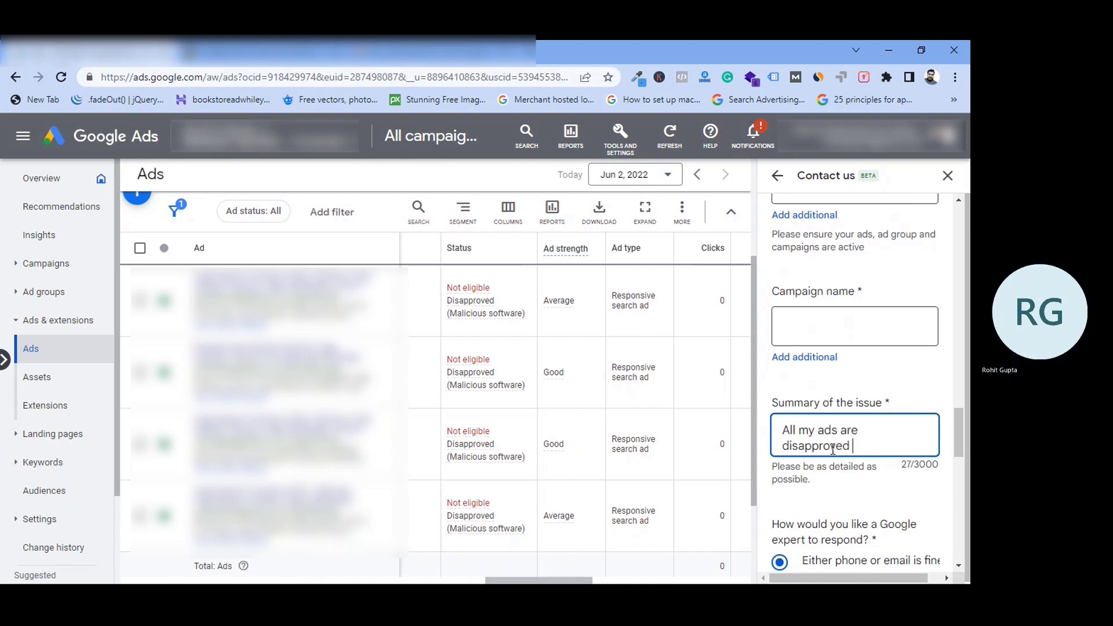
type("und")
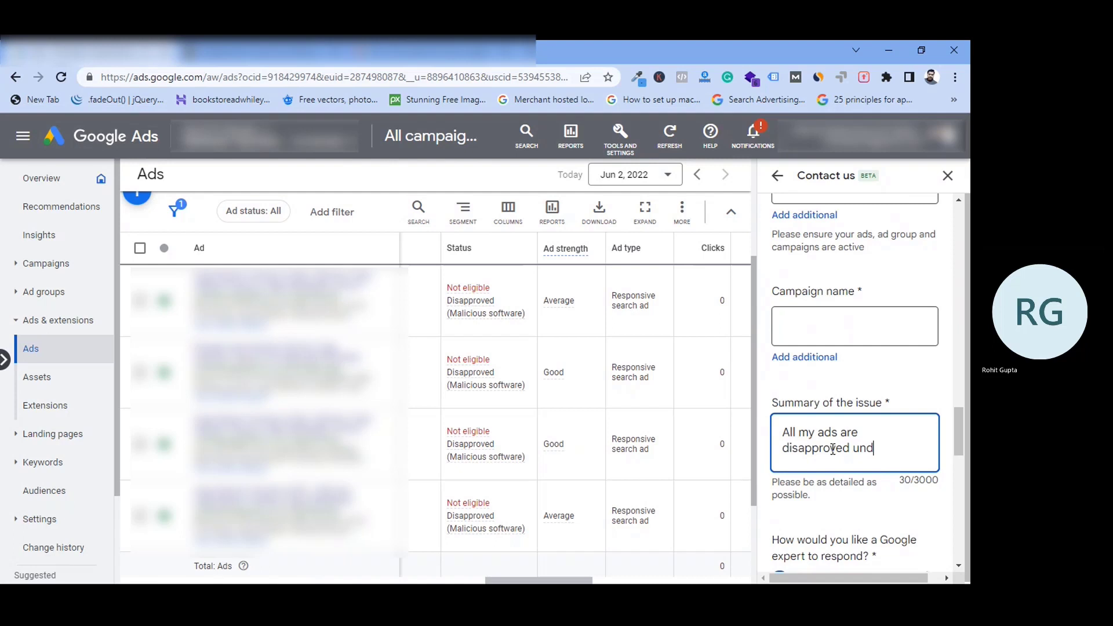
type("er the policy ")
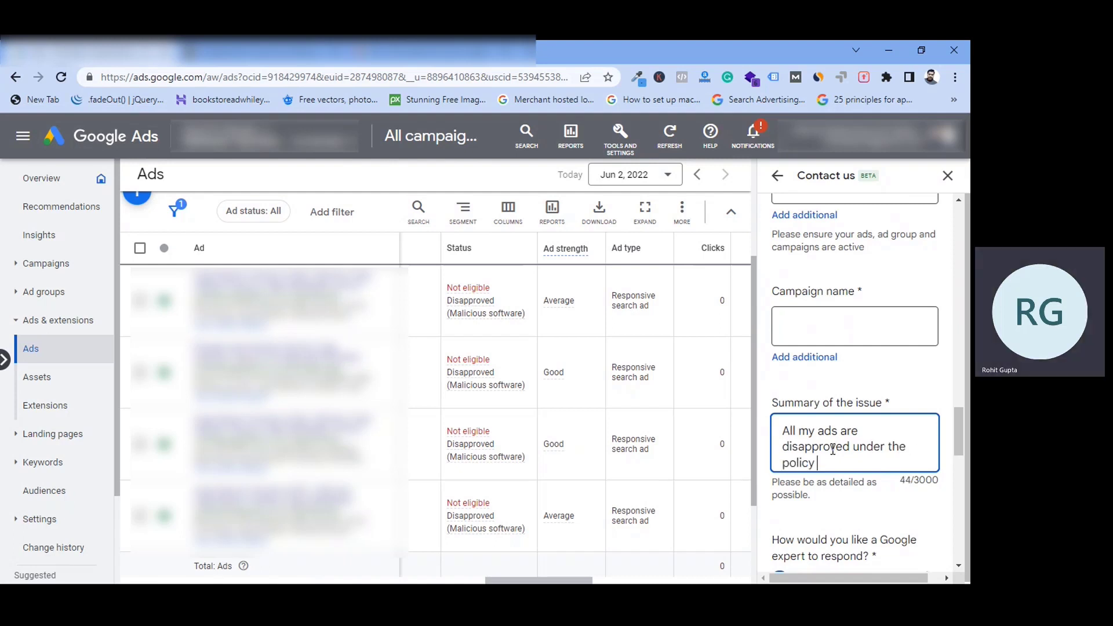
type("of Malicious software")
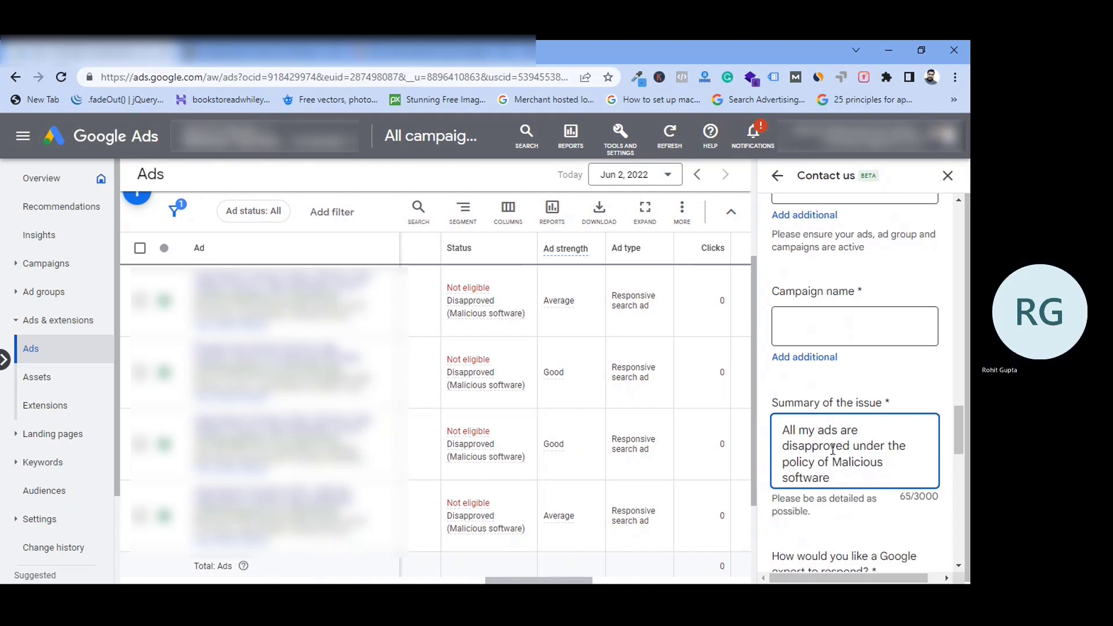
type(". I am not sure abou")
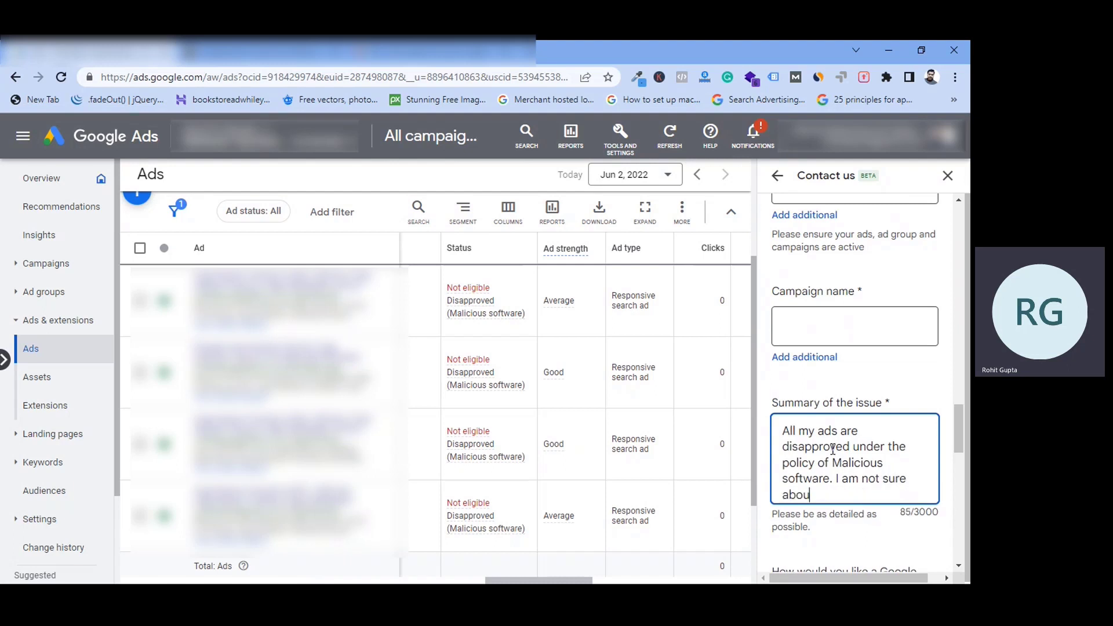
type("t this issue. pelas")
key("BackSpace")
key("BackSpace")
key("BackSpace")
key("BackSpace")
key("BackSpace")
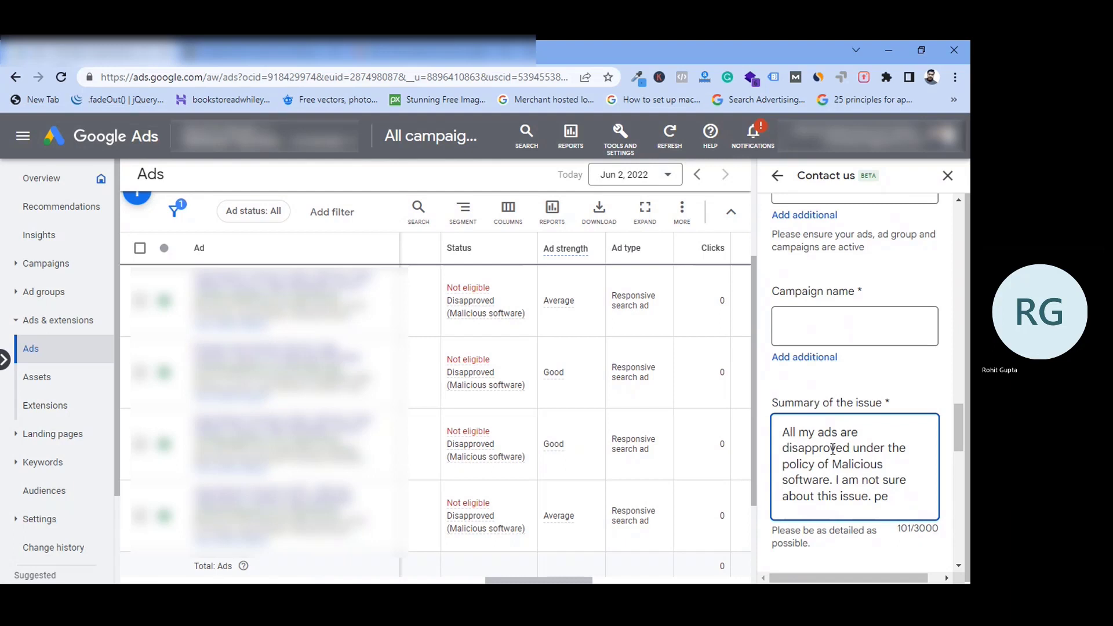
type("Please help.")
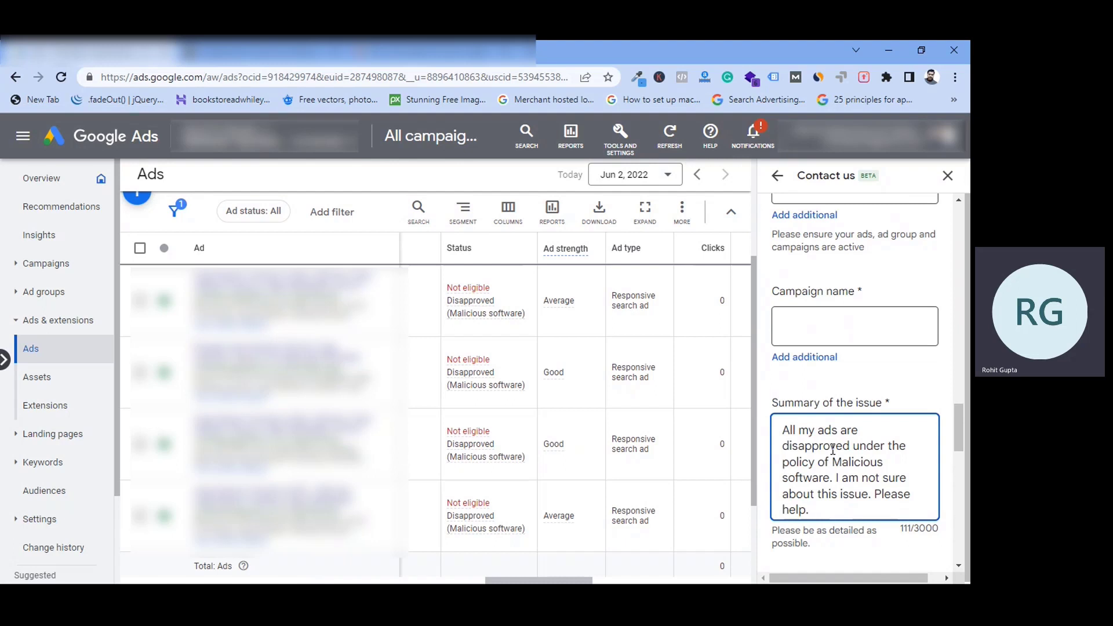
- Scroll past the response preference, phone and Email CC fields and submit the request
scroll(930, 416, "down", 3)
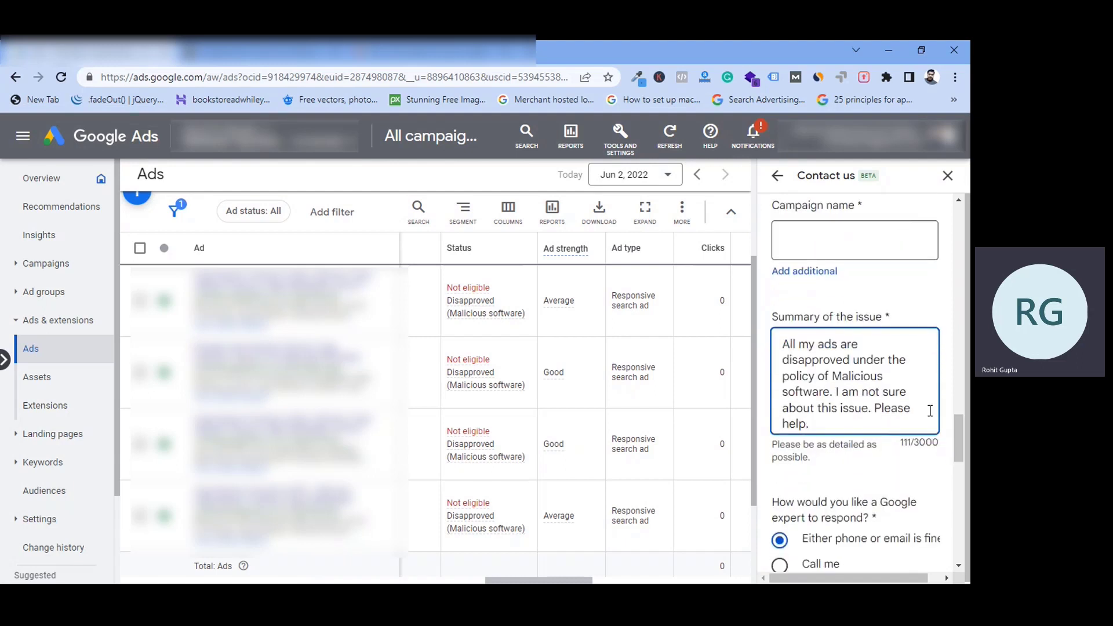
scroll(798, 420, "down", 1)
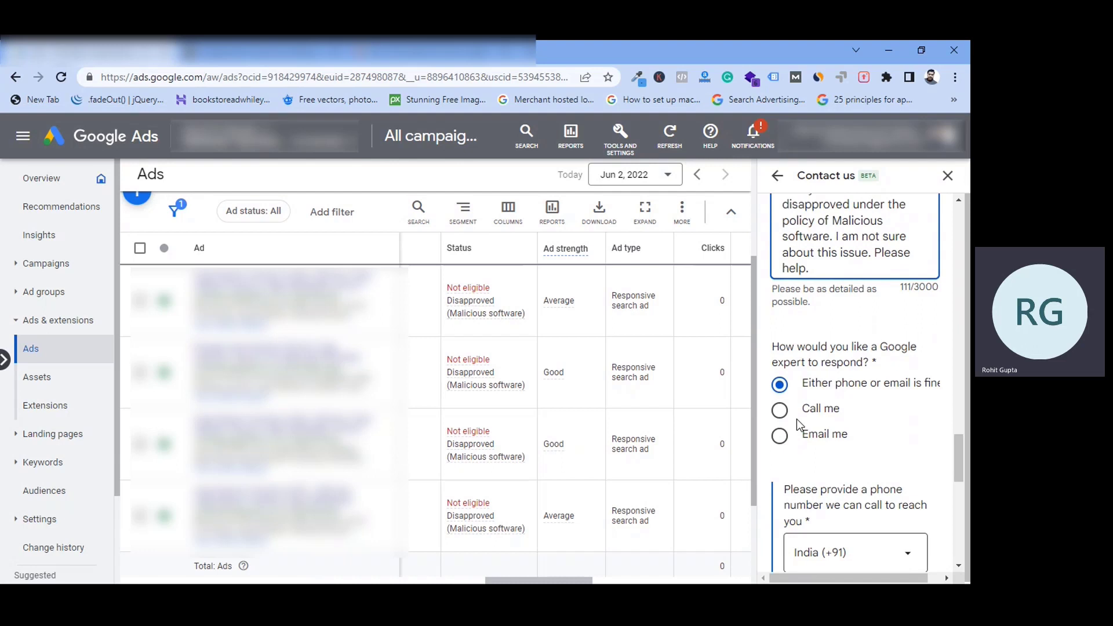
scroll(821, 423, "down", 1)
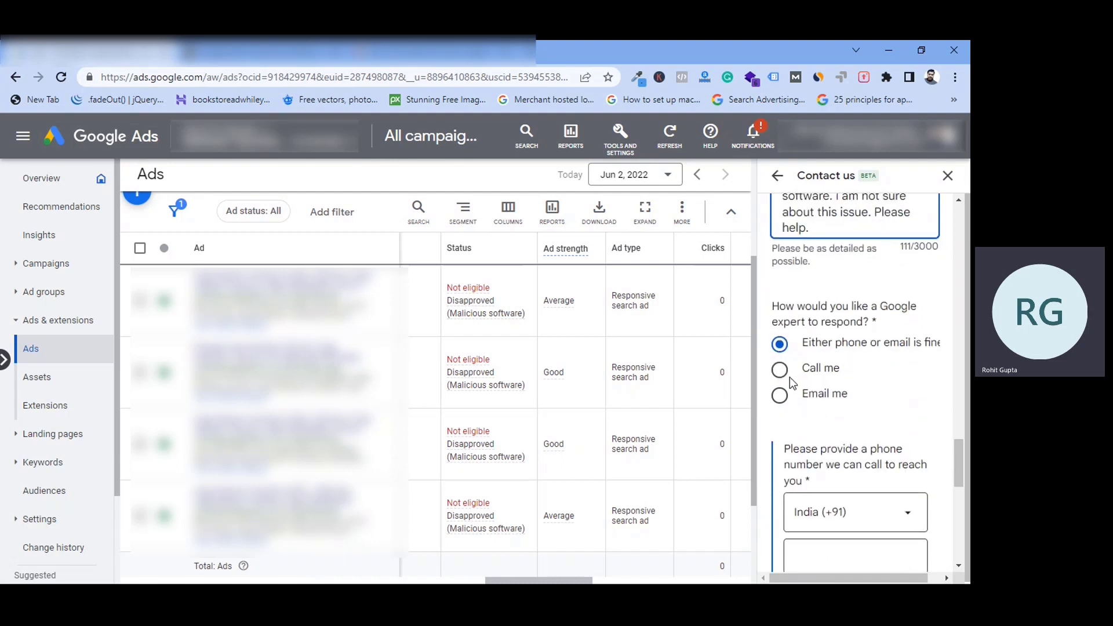
scroll(821, 420, "down", 2)
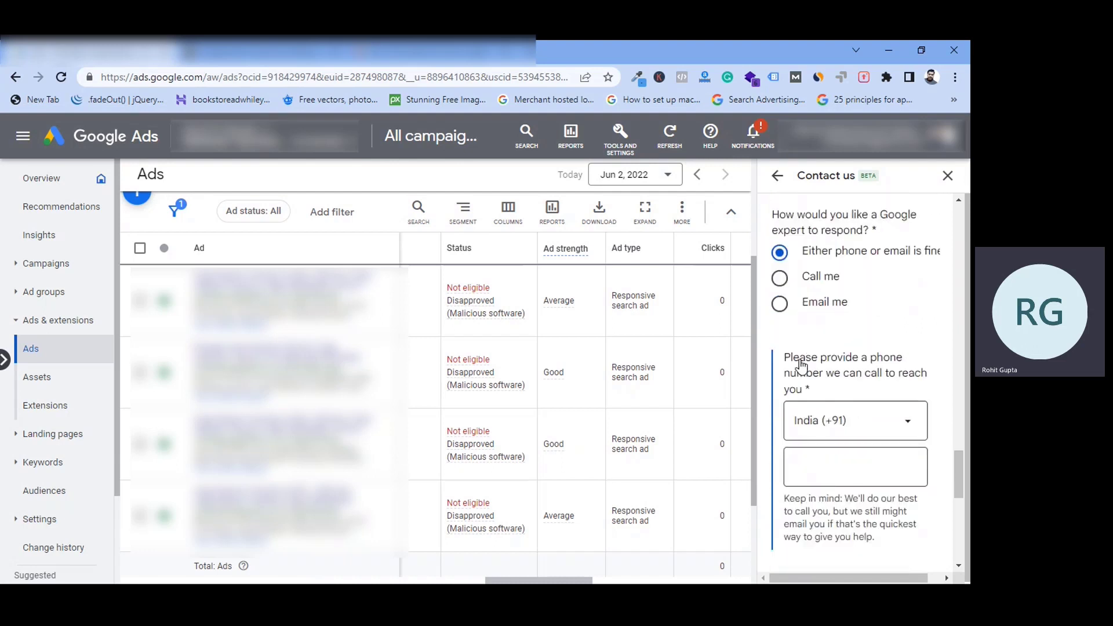
scroll(849, 473, "down", 1)
scroll(850, 472, "down", 3)
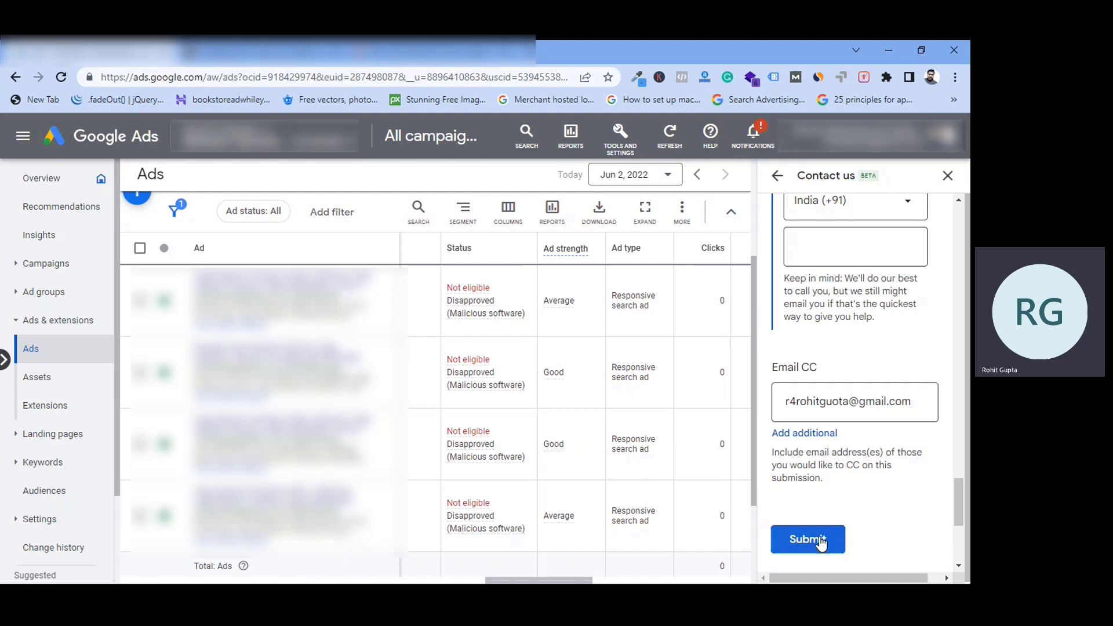
left_click(820, 540)
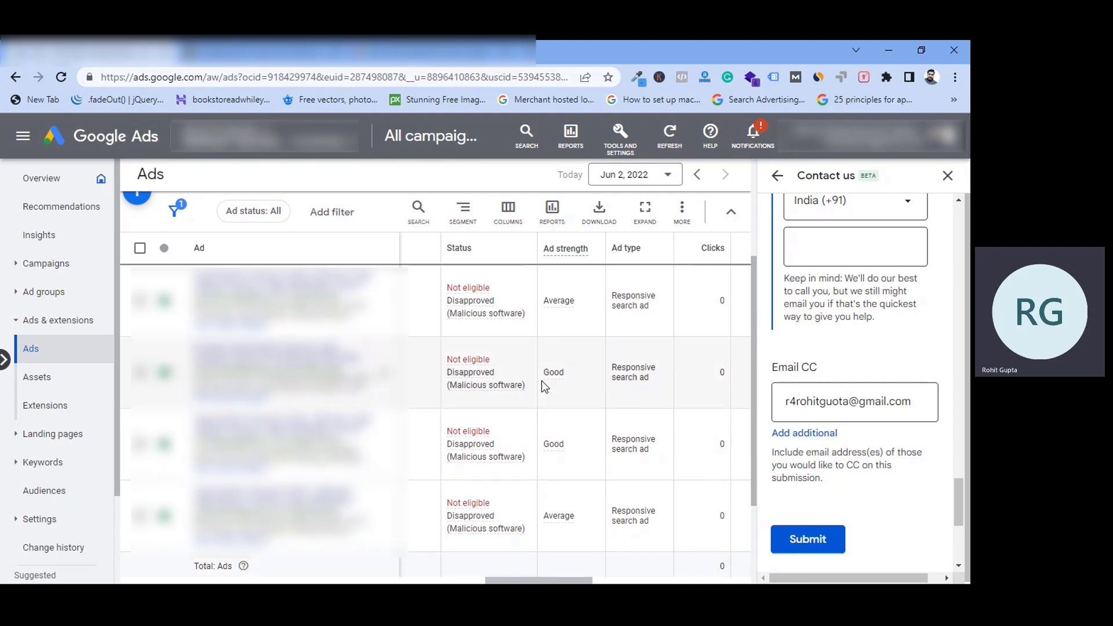
- In the Gmail support reply, highlight 'malicious link' and open the flagged starpng URL
key("ctrl+Tab")
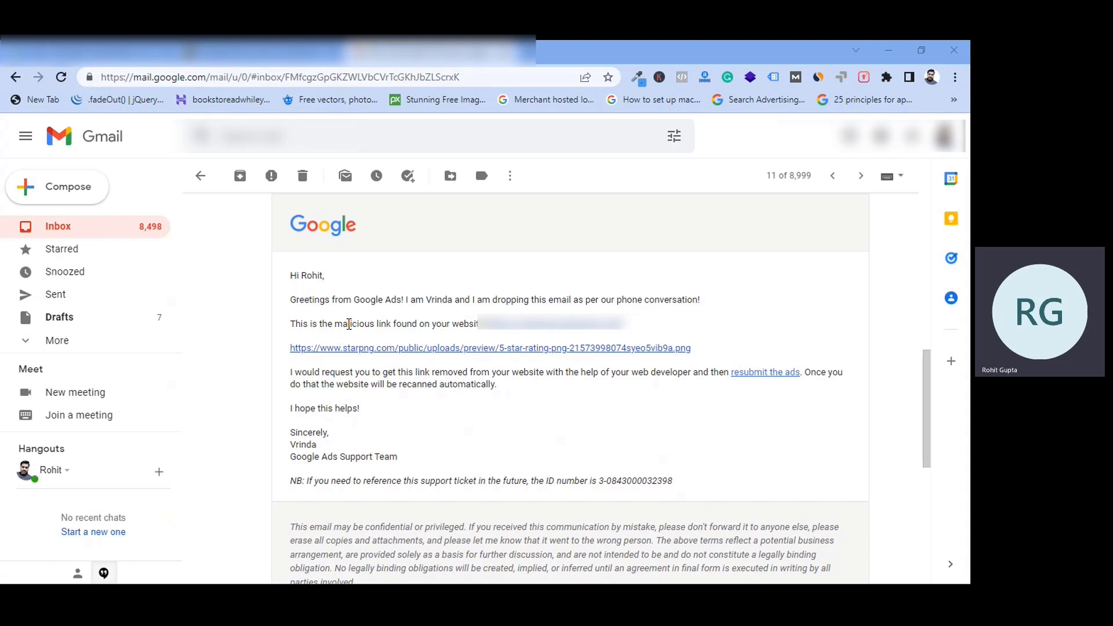
left_click_drag(339, 324, 389, 325)
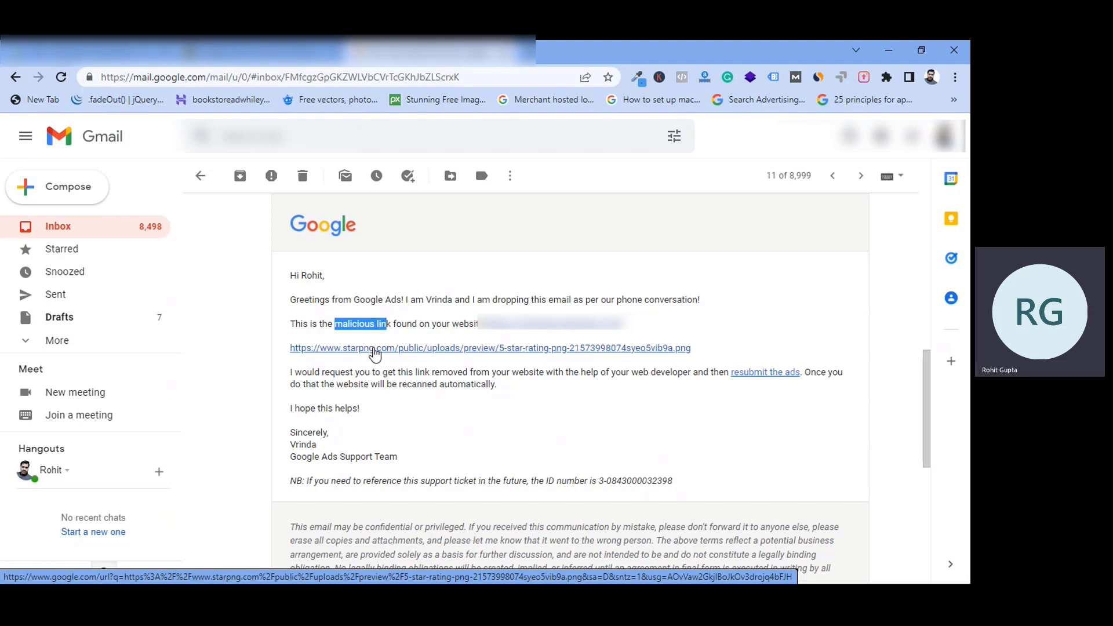
left_click(375, 354)
- View the starpng five-star rating image behind the flagged link
left_click(596, 50)
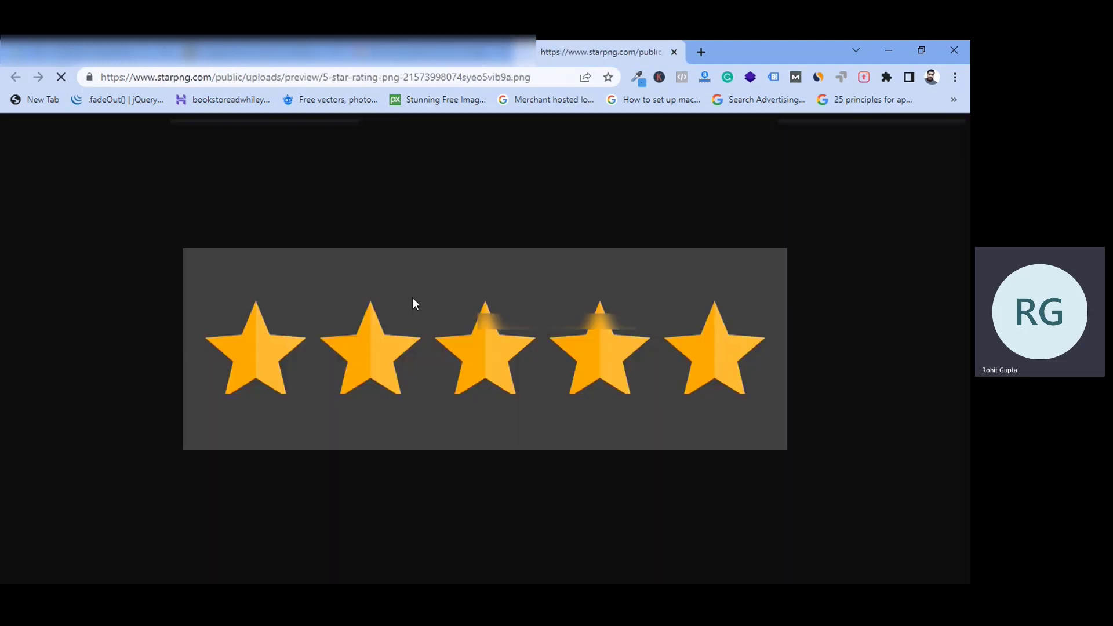